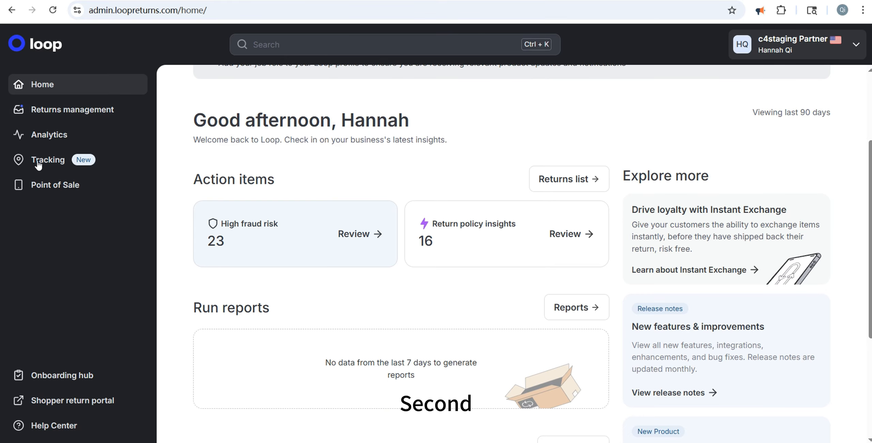
Open the return policy in the policy settings of Returns management.
{"action": "left_click", "coordinate": [39, 112]}
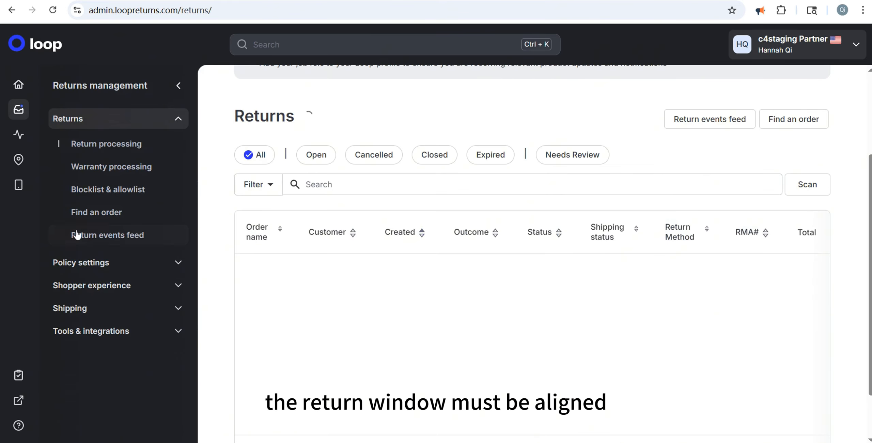
{"action": "left_click", "coordinate": [85, 263]}
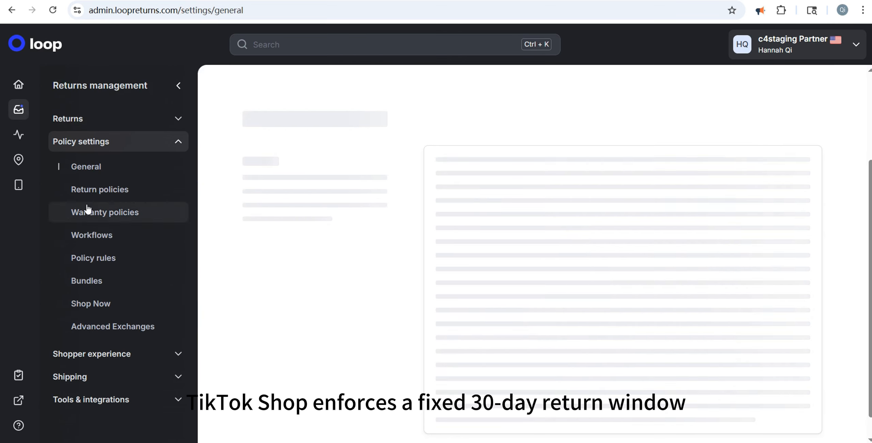
{"action": "left_click", "coordinate": [90, 258]}
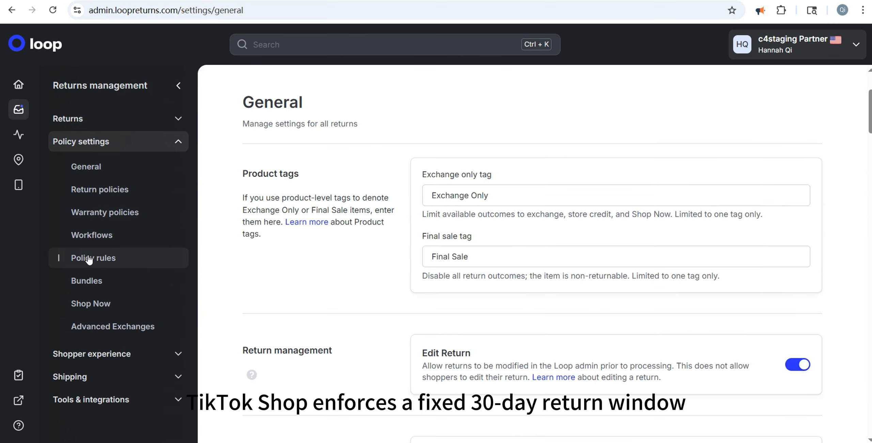
{"action": "left_click", "coordinate": [93, 189]}
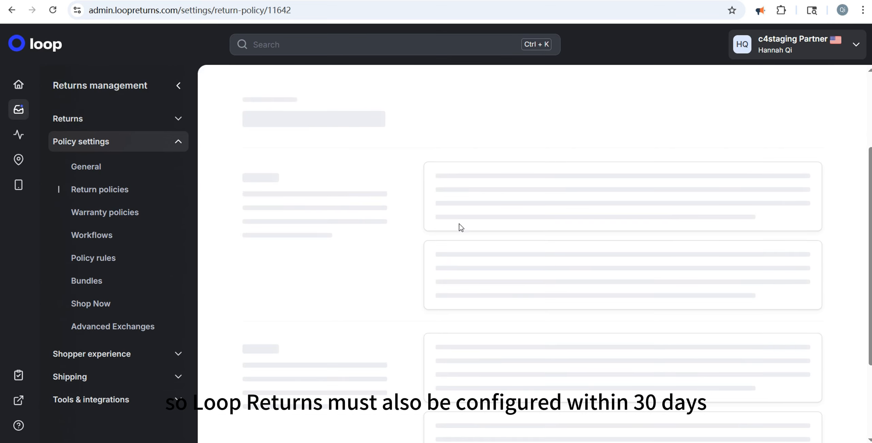
Set the refund return window duration to a limited window of 30 days and save the return policy.
{"action": "scroll", "coordinate": [400, 241], "scroll_direction": "down", "scroll_amount": 10}
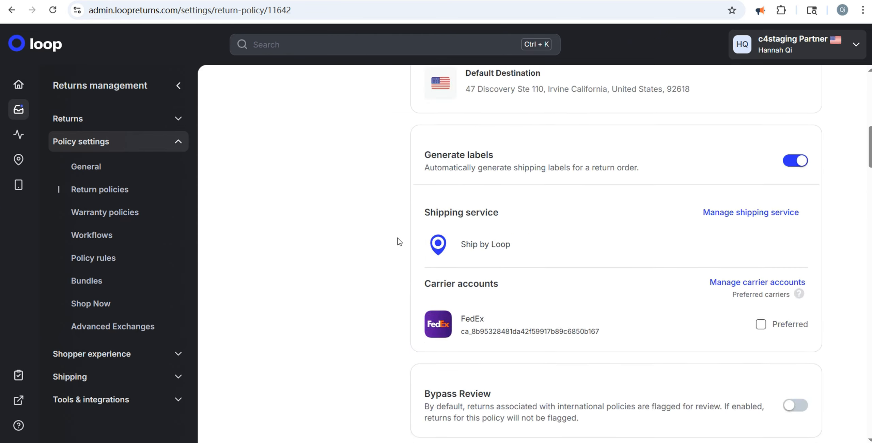
{"action": "scroll", "coordinate": [399, 241], "scroll_direction": "down", "scroll_amount": 18}
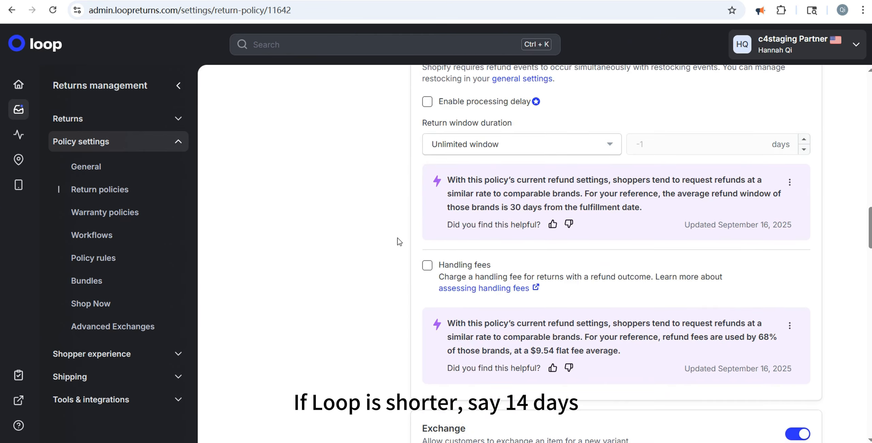
{"action": "left_click", "coordinate": [474, 151]}
{"action": "left_click", "coordinate": [466, 187]}
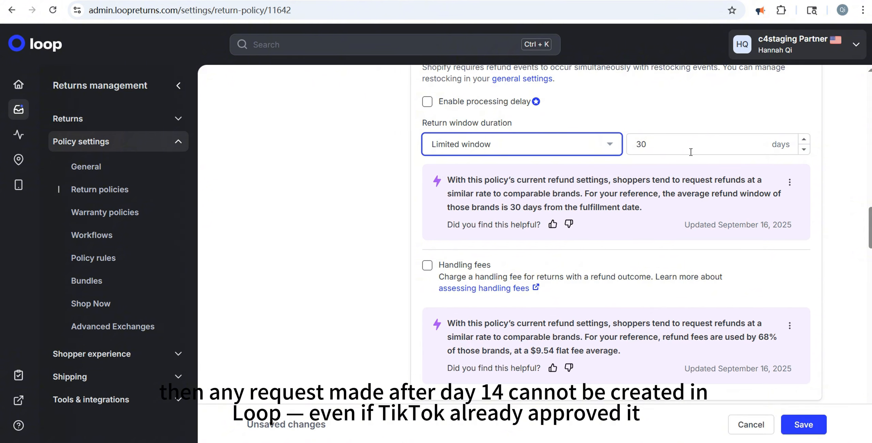
{"action": "left_click", "coordinate": [799, 424]}
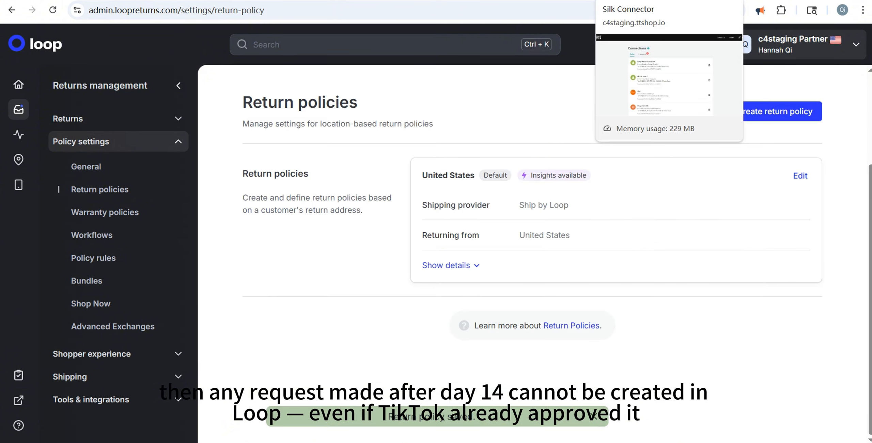
Switch to the TikTok Shop Connector and read the integration setup instructions for generating a Loop Returns API key.
{"action": "left_click", "coordinate": [641, 1]}
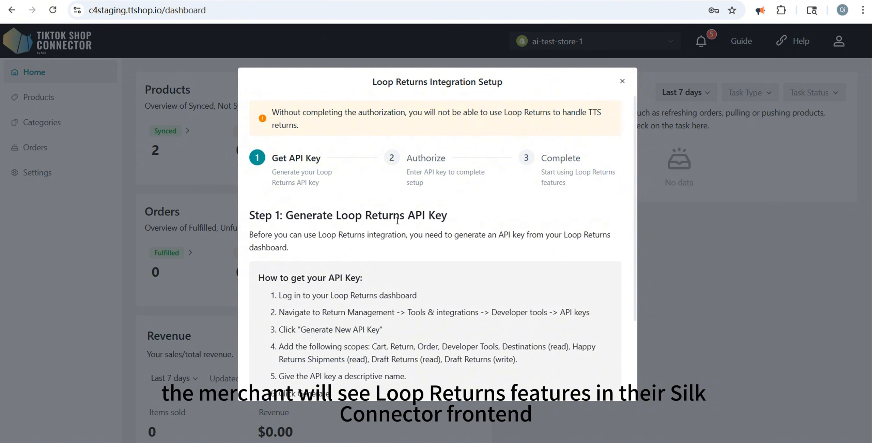
{"action": "scroll", "coordinate": [313, 252], "scroll_direction": "down", "scroll_amount": 3}
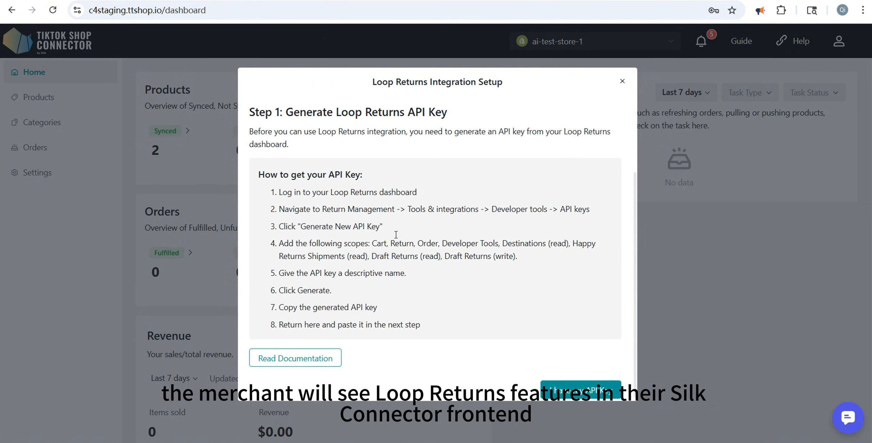
{"action": "scroll", "coordinate": [396, 234], "scroll_direction": "up", "scroll_amount": 3}
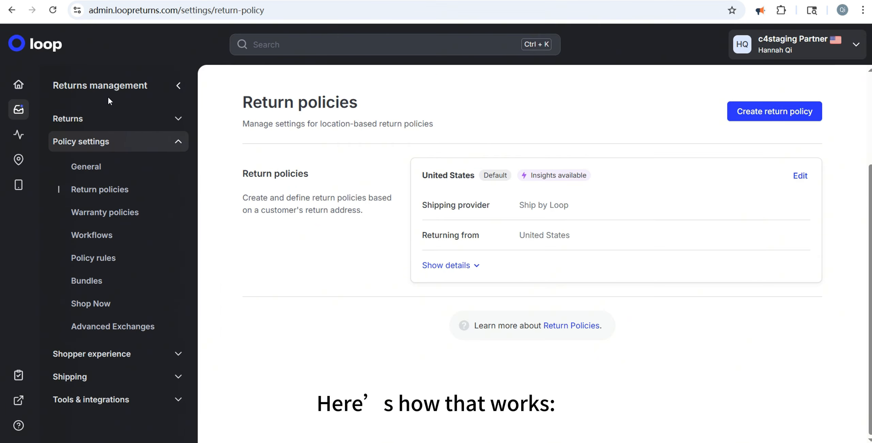
Open the developer tools in the Loop Returns admin and locate the API keys section.
{"action": "left_click", "coordinate": [118, 400]}
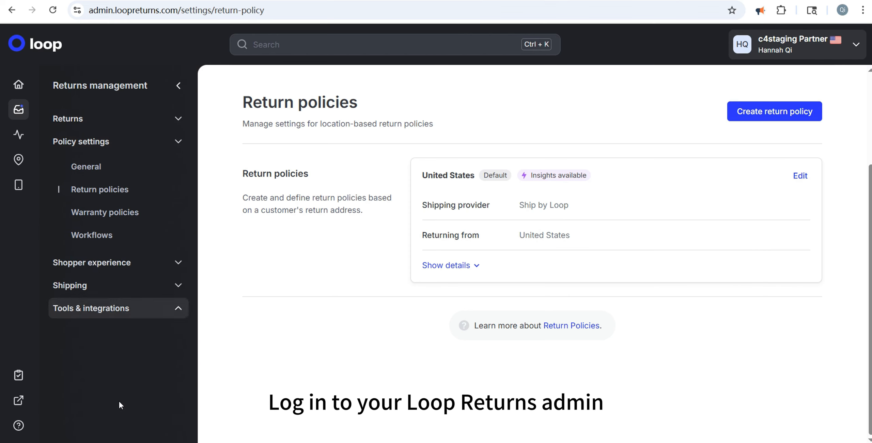
{"action": "left_click", "coordinate": [95, 268]}
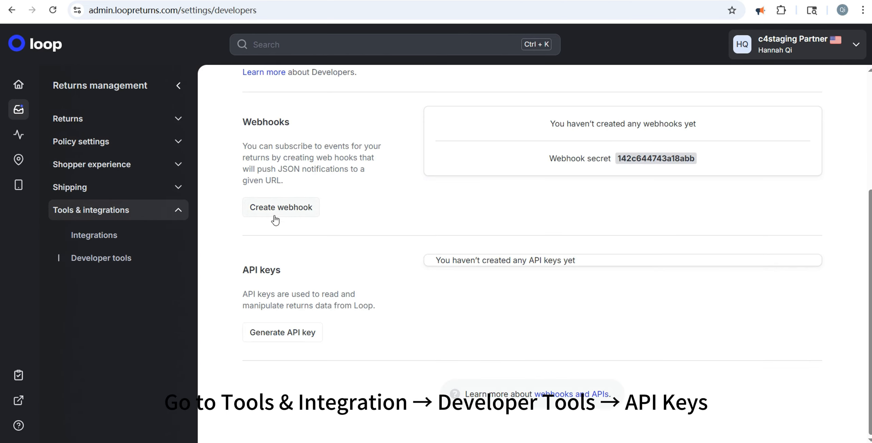
{"action": "scroll", "coordinate": [277, 232], "scroll_direction": "down", "scroll_amount": 18}
{"action": "scroll", "coordinate": [279, 235], "scroll_direction": "up", "scroll_amount": 4}
{"action": "scroll", "coordinate": [279, 237], "scroll_direction": "up", "scroll_amount": 15}
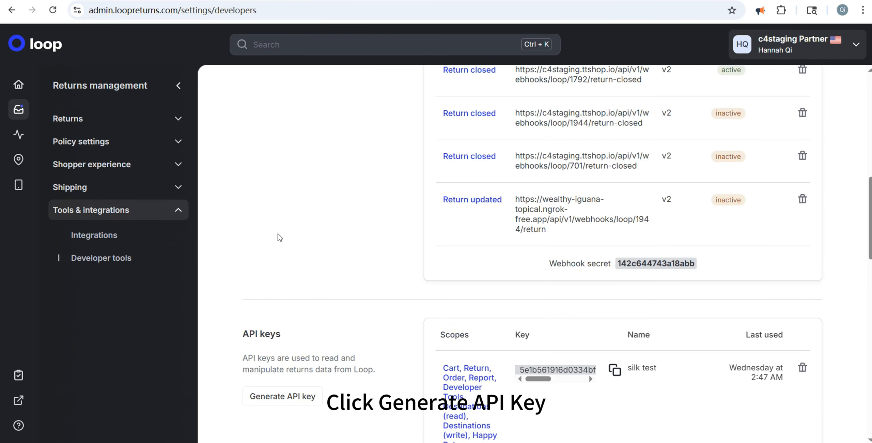
{"action": "scroll", "coordinate": [278, 234], "scroll_direction": "down", "scroll_amount": 12}
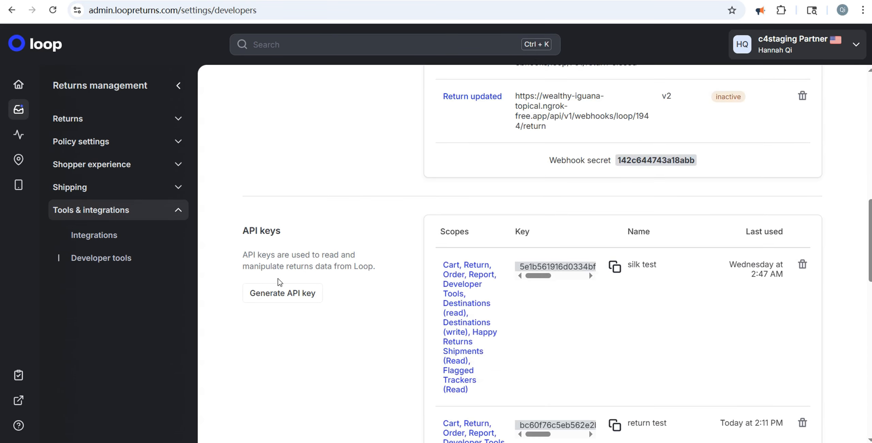
Start a new API key and name it "silk loop integration".
{"action": "left_click", "coordinate": [292, 297]}
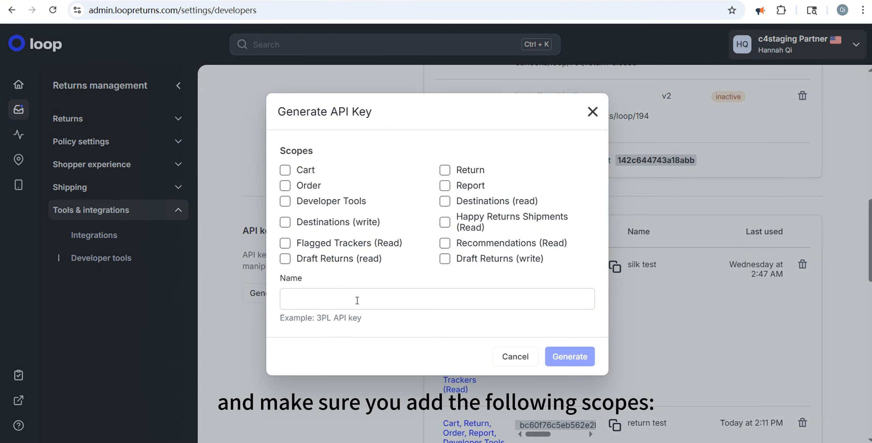
{"action": "left_click", "coordinate": [358, 300]}
{"action": "type", "text": "sil"}
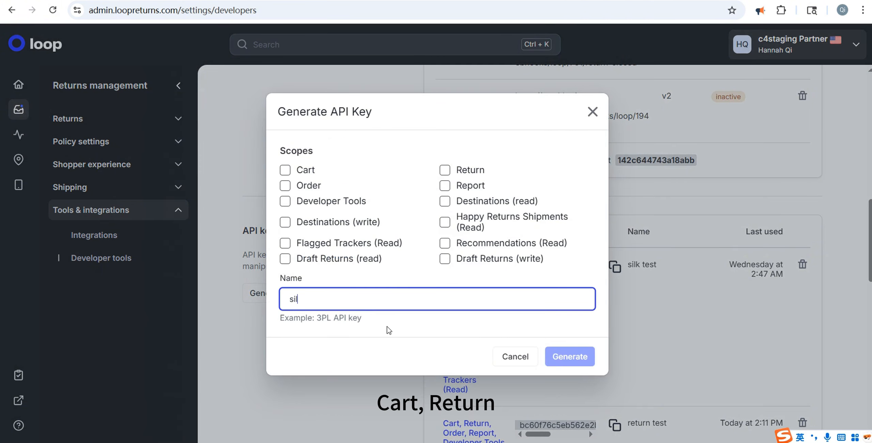
{"action": "type", "text": "k loop integration"}
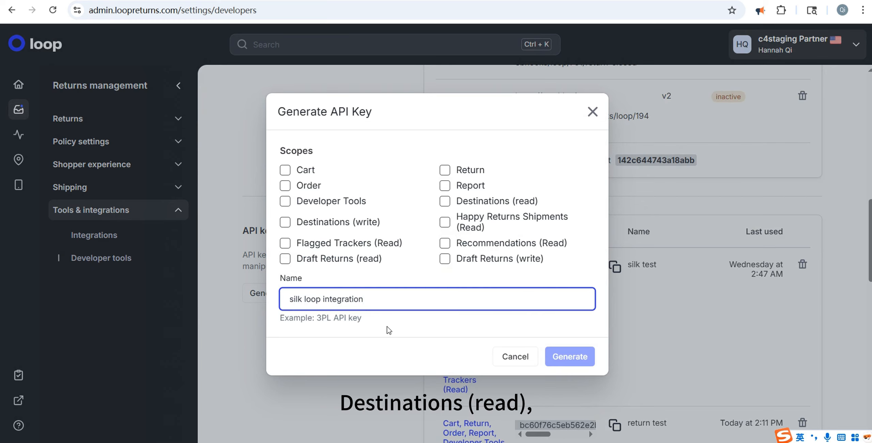
Grant the key Cart, Return, Order, Report, Developer Tools, Destinations (read), Happy Returns Shipments (Read), Draft Returns (read) and Draft Returns (write) access and generate it.
{"action": "left_click", "coordinate": [285, 169]}
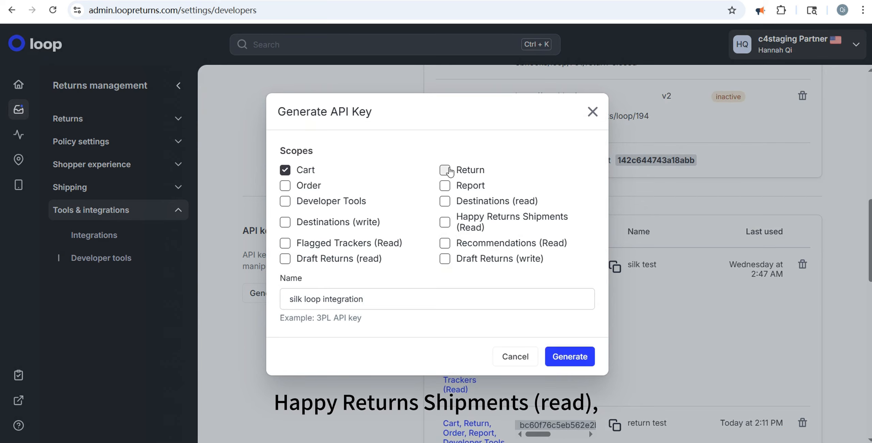
{"action": "left_click", "coordinate": [445, 170]}
{"action": "left_click", "coordinate": [285, 185]}
{"action": "left_click", "coordinate": [445, 185]}
{"action": "left_click", "coordinate": [286, 201]}
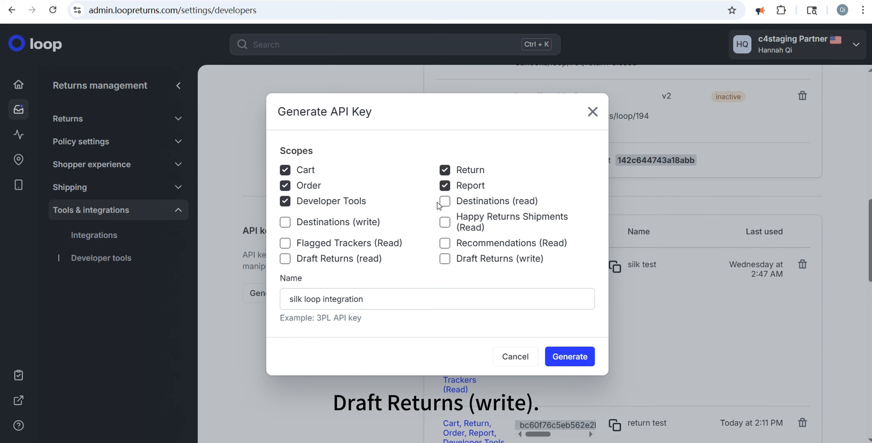
{"action": "left_click", "coordinate": [446, 205]}
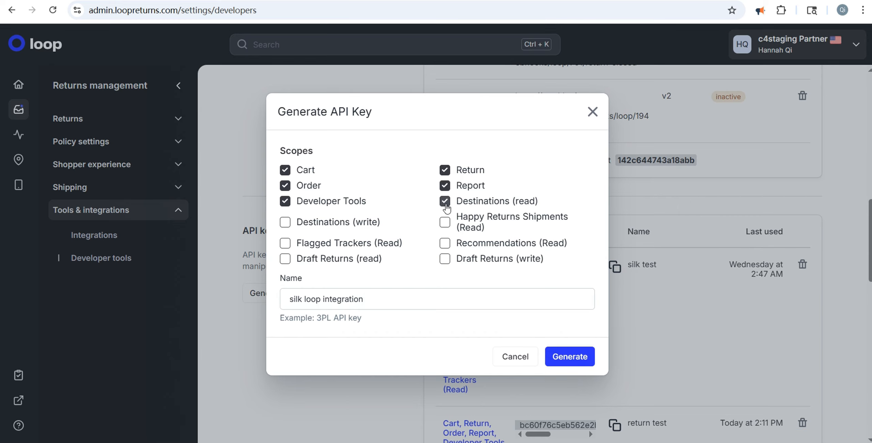
{"action": "left_click", "coordinate": [445, 222]}
{"action": "left_click", "coordinate": [286, 259]}
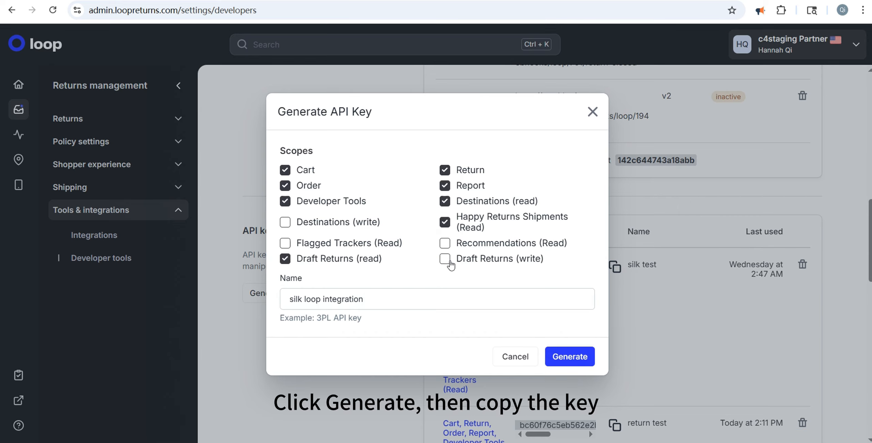
{"action": "left_click", "coordinate": [447, 259]}
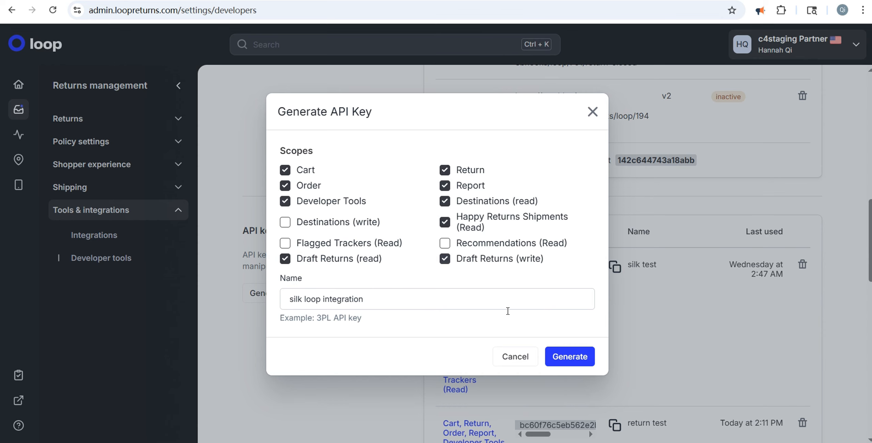
{"action": "left_click", "coordinate": [566, 357]}
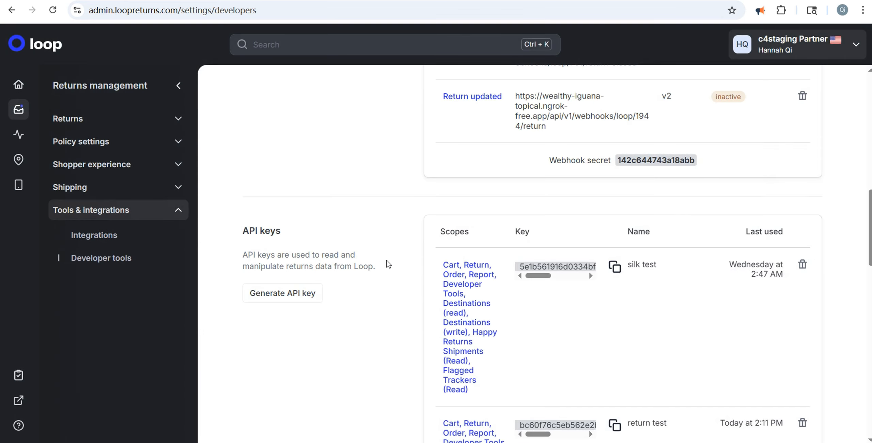
Copy the API key generated for "silk loop integration" from the list of keys.
{"action": "scroll", "coordinate": [625, 327], "scroll_direction": "down", "scroll_amount": 15}
{"action": "double_click", "coordinate": [572, 265]}
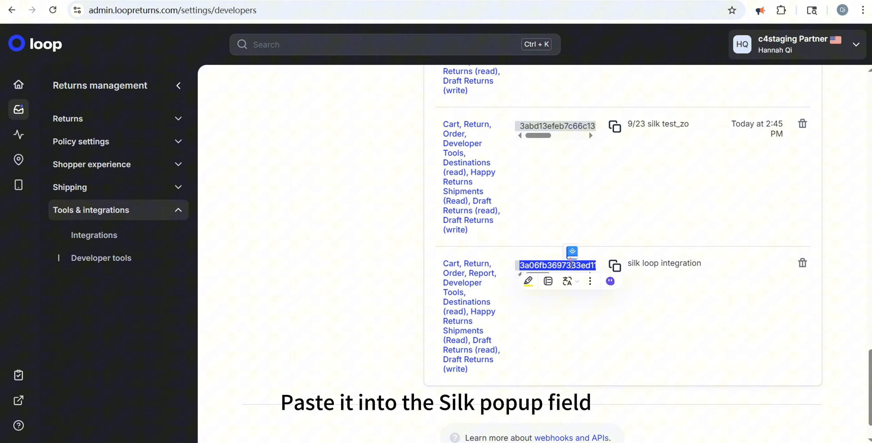
{"action": "left_click", "coordinate": [393, 243]}
Switch to the TikTok Shop Connector, paste the Loop Returns API key into the integration setup and authorize it.
{"action": "left_click", "coordinate": [113, 1]}
{"action": "scroll", "coordinate": [374, 229], "scroll_direction": "down", "scroll_amount": 3}
{"action": "left_click", "coordinate": [593, 389]}
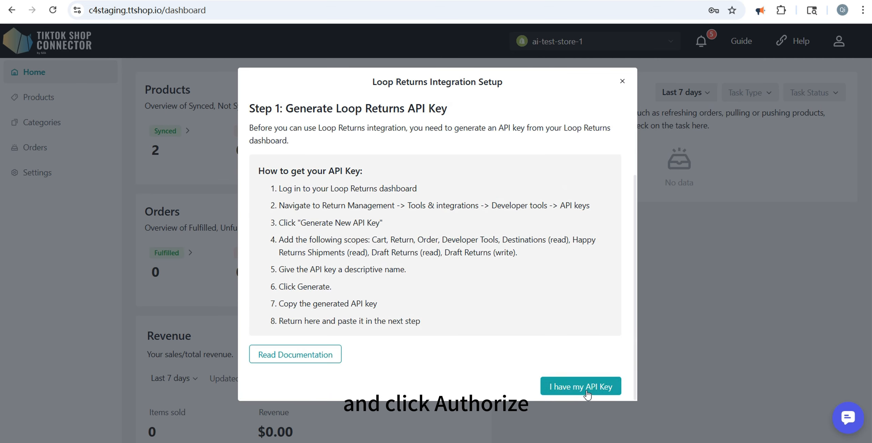
{"action": "left_click", "coordinate": [390, 300]}
{"action": "key", "text": "ctrl+v"}
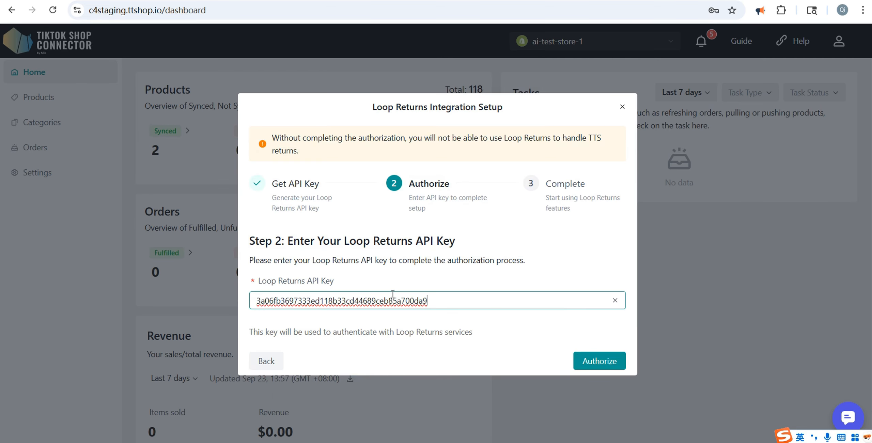
{"action": "left_click", "coordinate": [586, 363]}
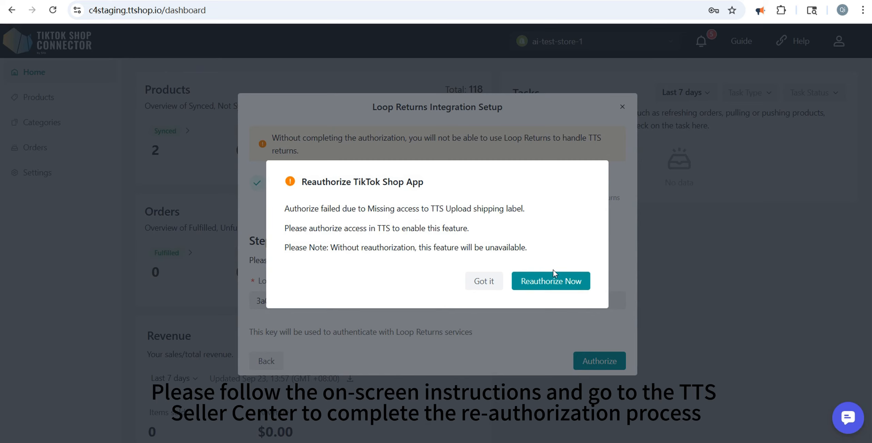
Reauthorize the TikTok Shop app in Seller Center with the Re-authorize only option, acknowledging the data sharing.
{"action": "left_click", "coordinate": [555, 284]}
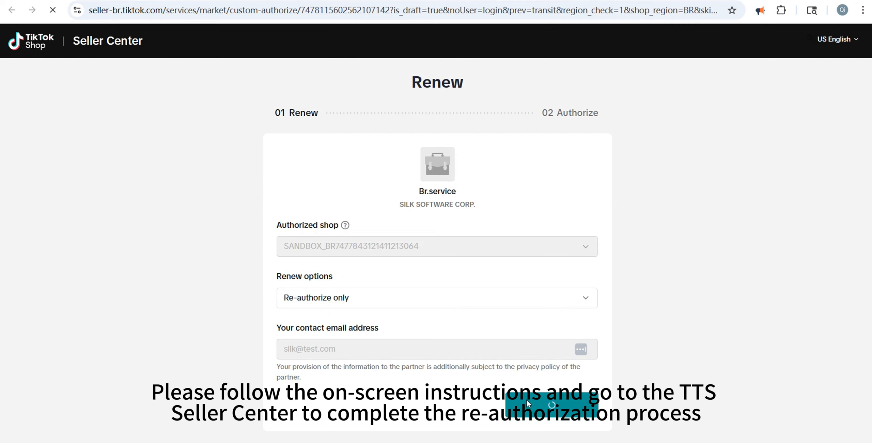
{"action": "left_click", "coordinate": [552, 404]}
{"action": "scroll", "coordinate": [377, 363], "scroll_direction": "down", "scroll_amount": 5}
{"action": "left_click", "coordinate": [376, 363]}
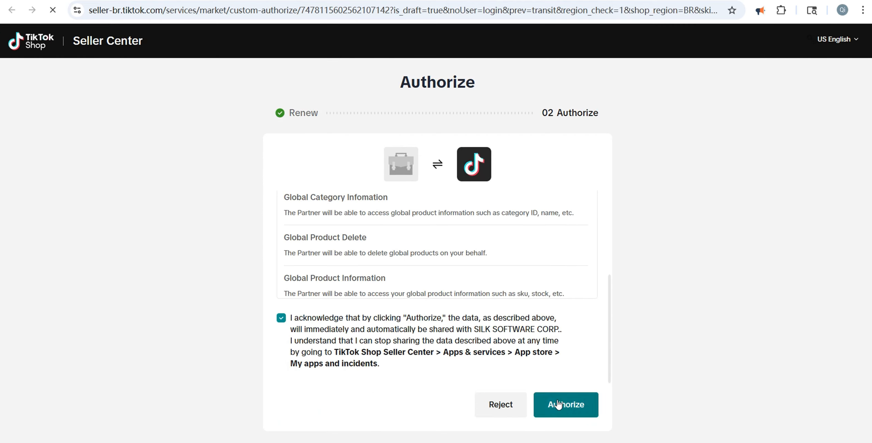
{"action": "left_click", "coordinate": [559, 404]}
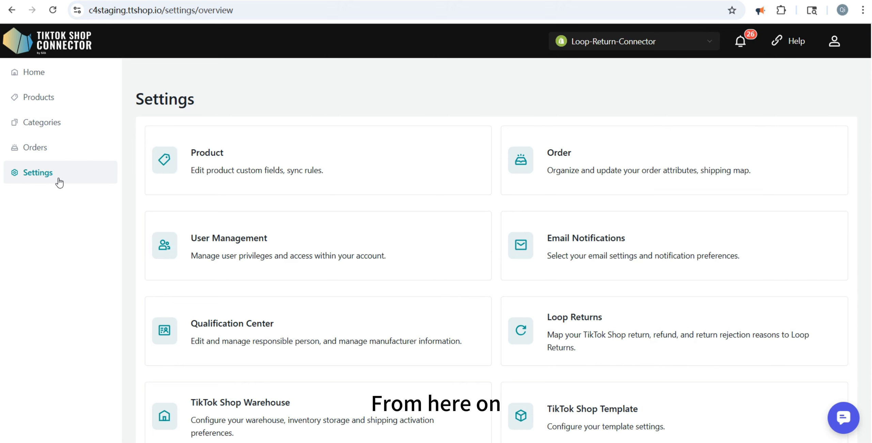
Open the connector's Loop Returns settings and view the return and refund reason mappings.
{"action": "left_click", "coordinate": [60, 183]}
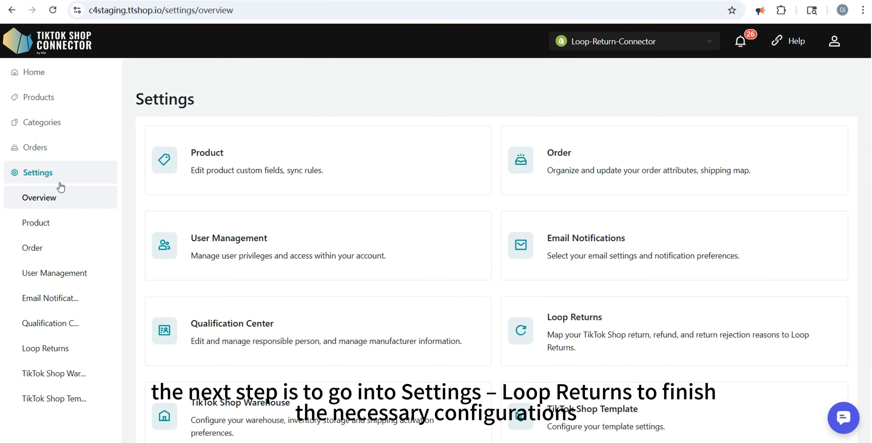
{"action": "left_click", "coordinate": [42, 348]}
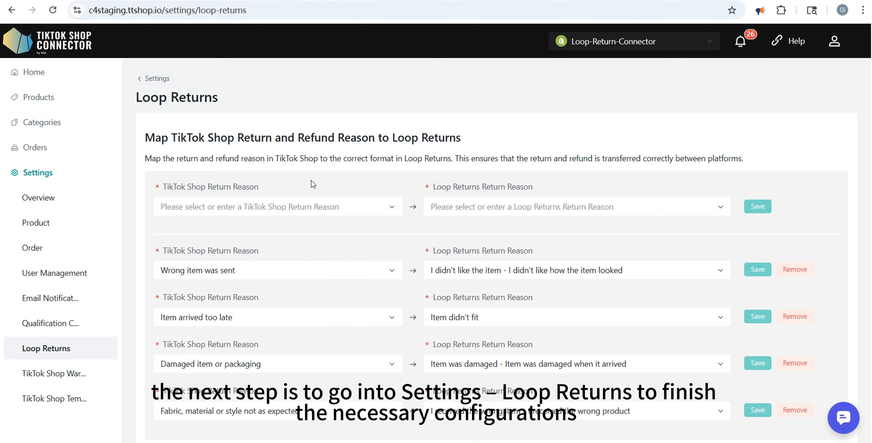
{"action": "scroll", "coordinate": [313, 184], "scroll_direction": "down", "scroll_amount": 2}
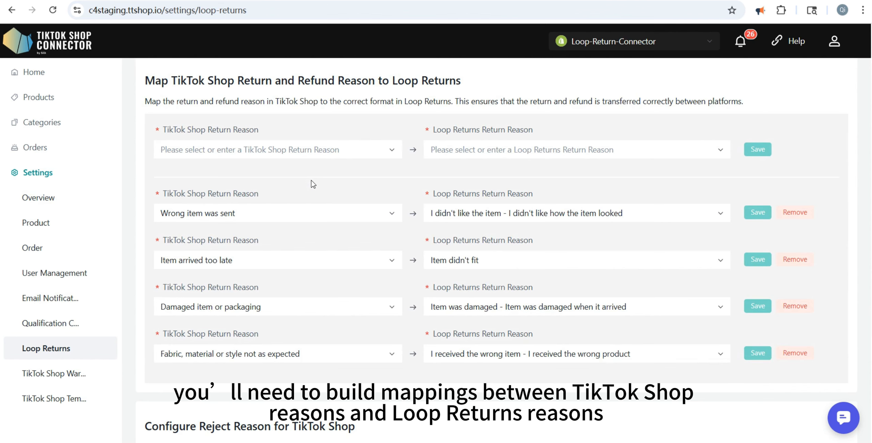
Examine the available TikTok Shop and Loop Returns reason options for the "Wrong item was sent" mapping without changing it.
{"action": "scroll", "coordinate": [313, 184], "scroll_direction": "up", "scroll_amount": 2}
{"action": "left_click", "coordinate": [251, 278]}
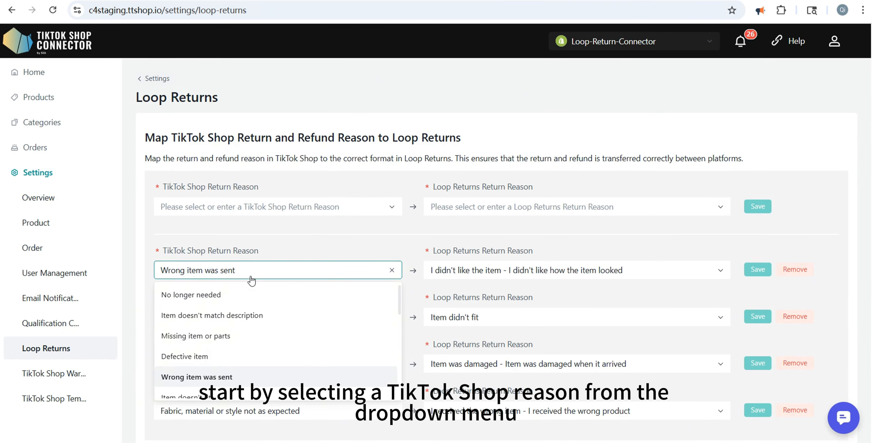
{"action": "left_click", "coordinate": [252, 279]}
{"action": "left_click", "coordinate": [459, 271]}
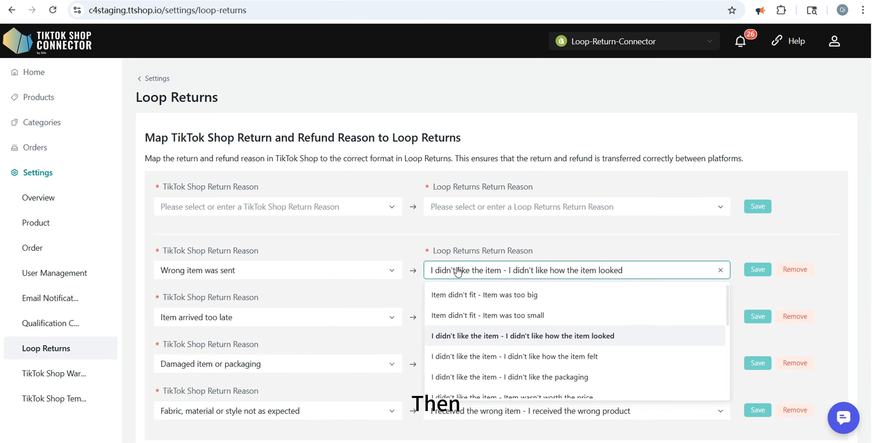
{"action": "left_click", "coordinate": [458, 271]}
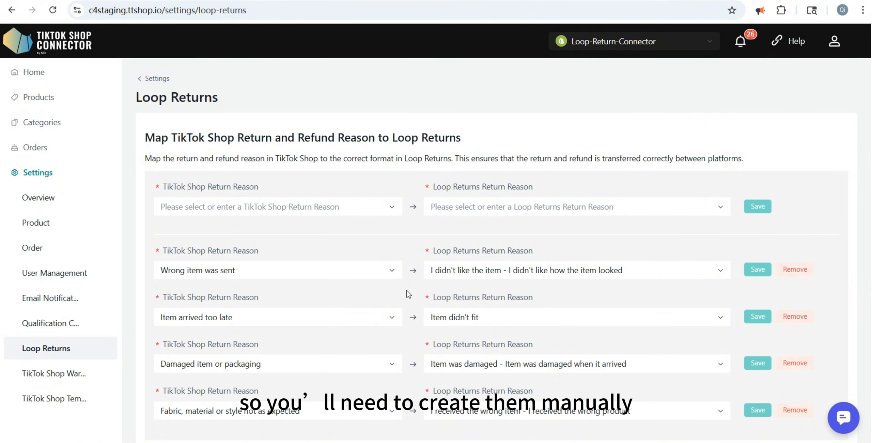
Set the TikTok Shop reject reason to "Buyer return reason is not valid" and save it.
{"action": "scroll", "coordinate": [311, 185], "scroll_direction": "down", "scroll_amount": 2}
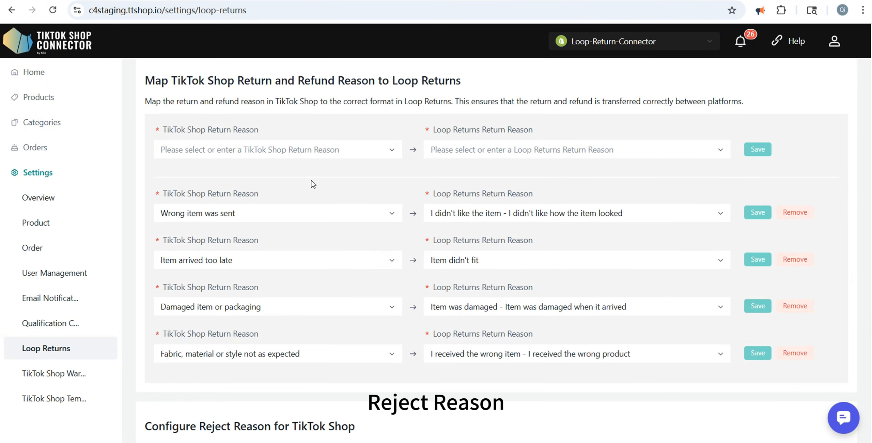
{"action": "scroll", "coordinate": [313, 184], "scroll_direction": "down", "scroll_amount": 3}
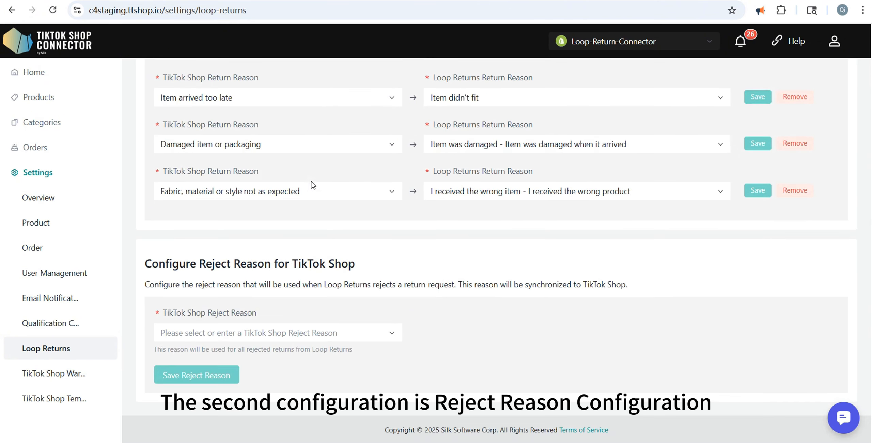
{"action": "left_click", "coordinate": [334, 333]}
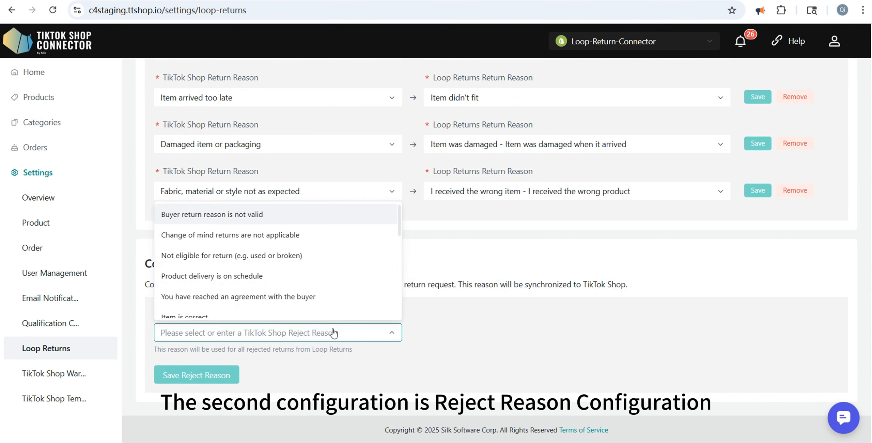
{"action": "left_click", "coordinate": [242, 216]}
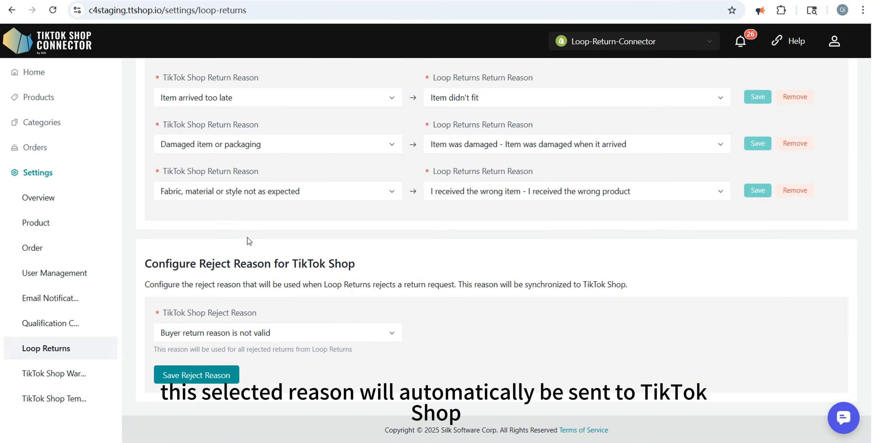
{"action": "left_click", "coordinate": [210, 375]}
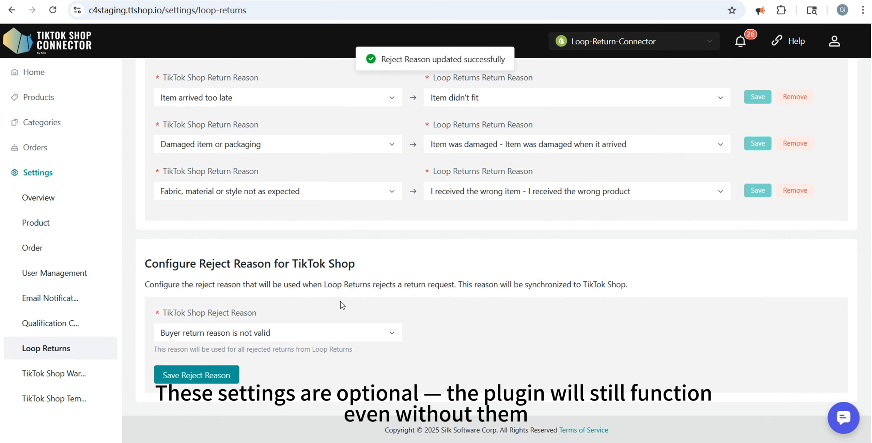
{"action": "scroll", "coordinate": [342, 304], "scroll_direction": "up", "scroll_amount": 6}
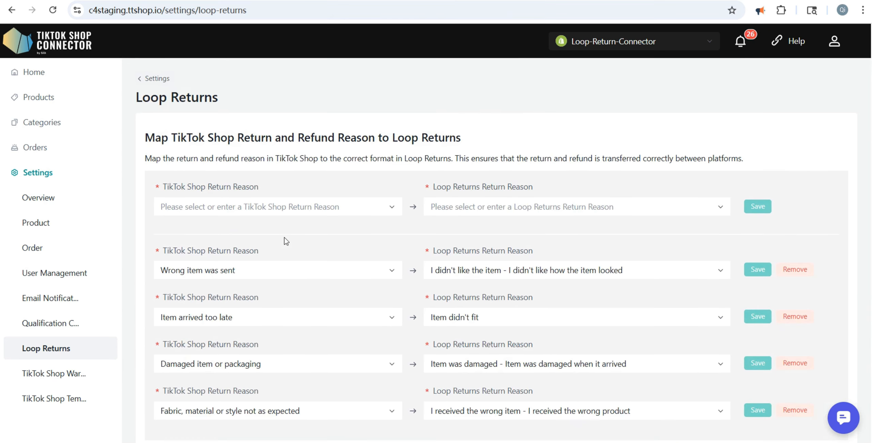